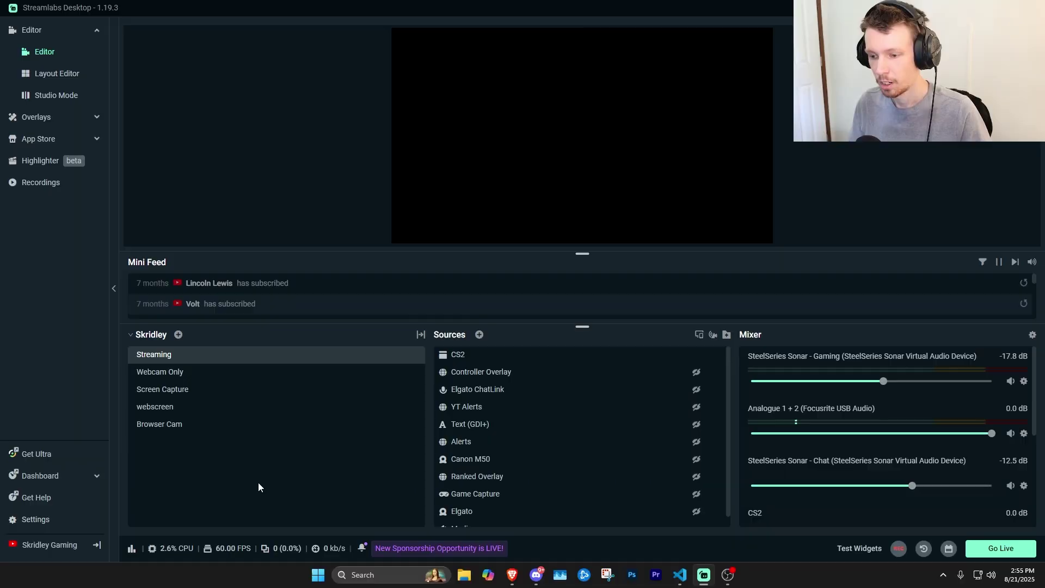
left_click(35, 518)
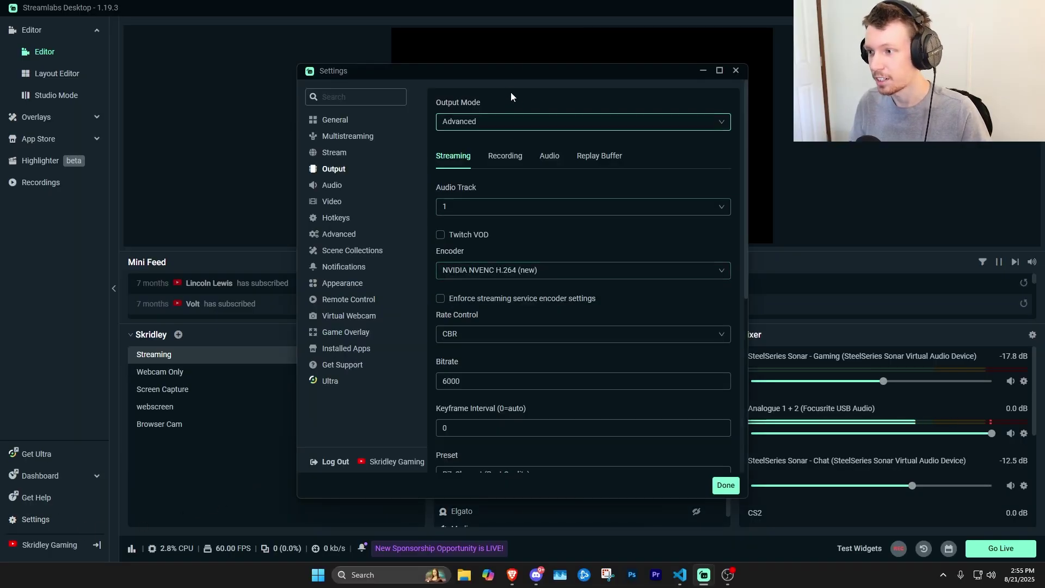
left_click_drag(508, 81, 452, 76)
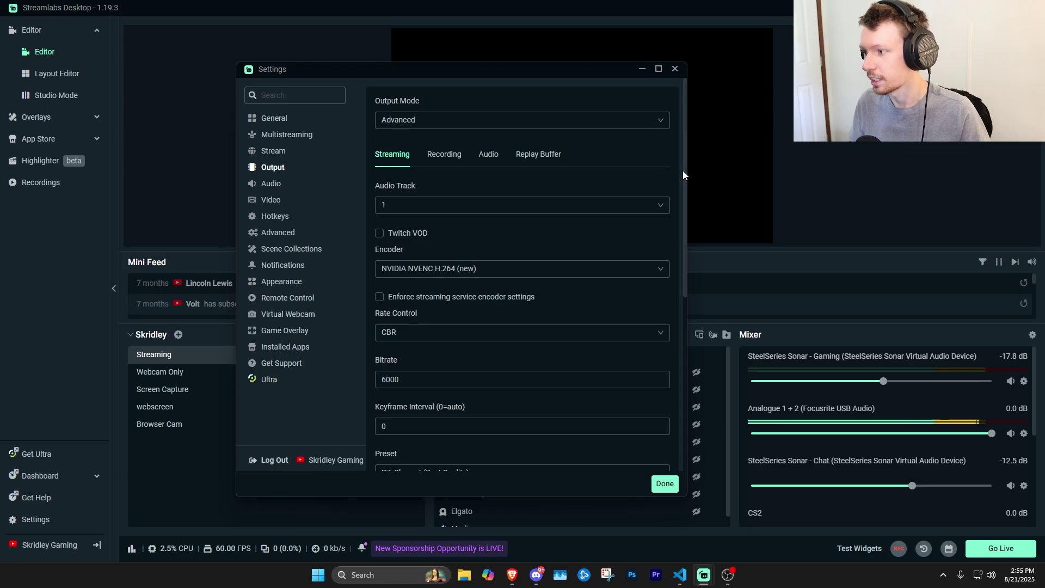
scroll(684, 175, "down", 1)
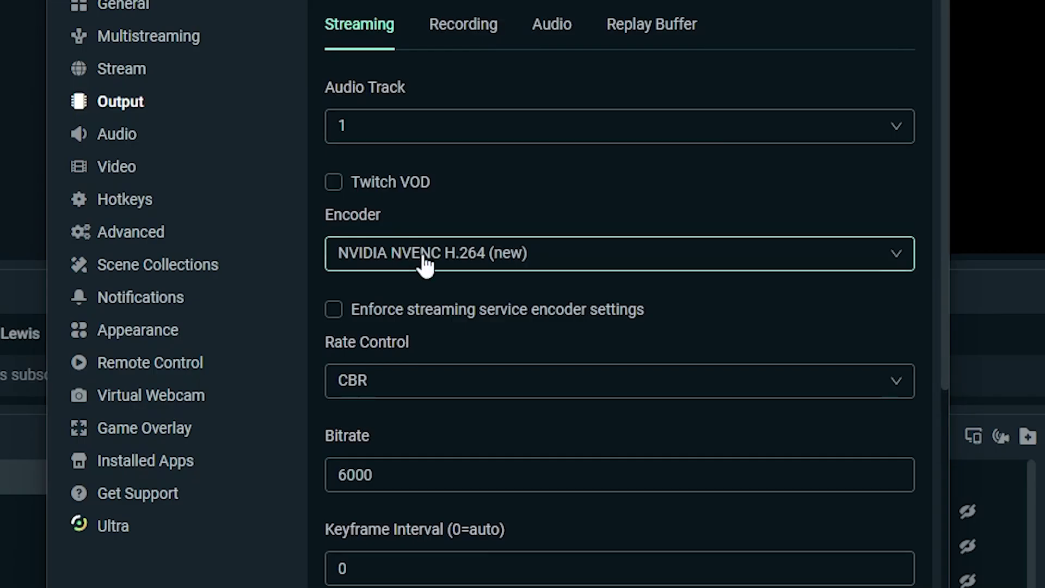
left_click(437, 245)
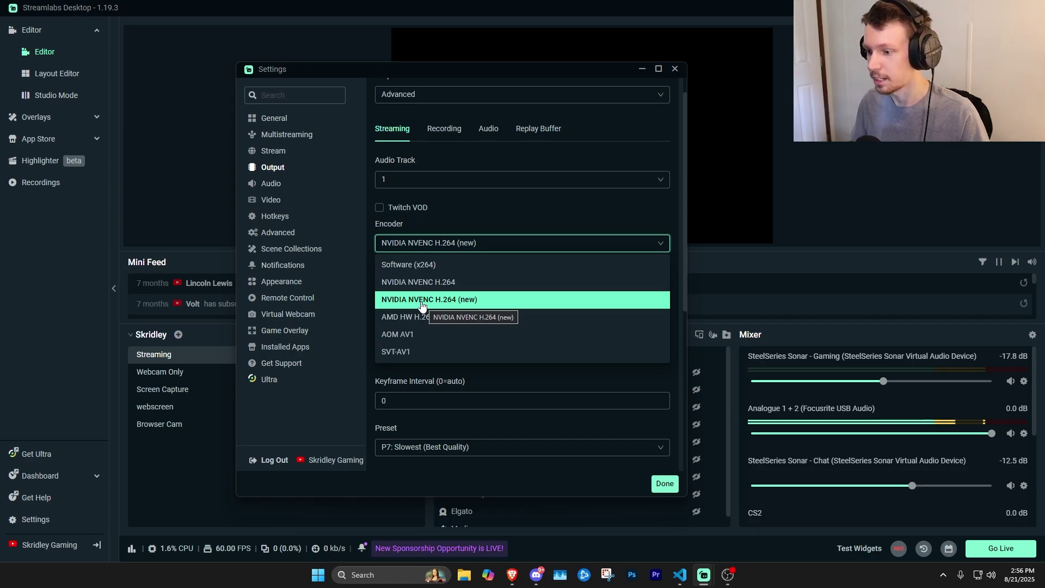
left_click(421, 300)
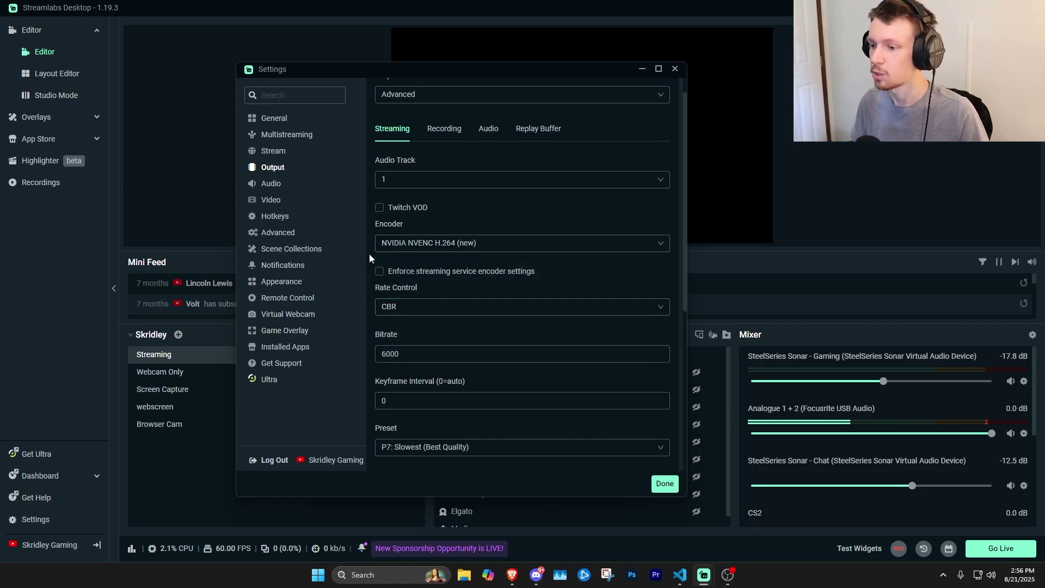
left_click(397, 251)
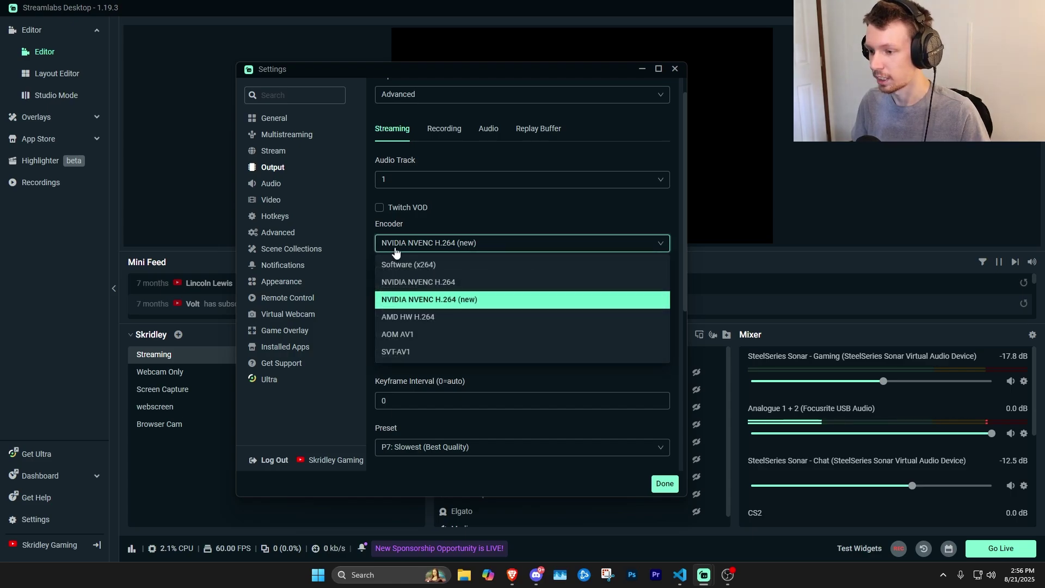
left_click(401, 300)
left_click(420, 242)
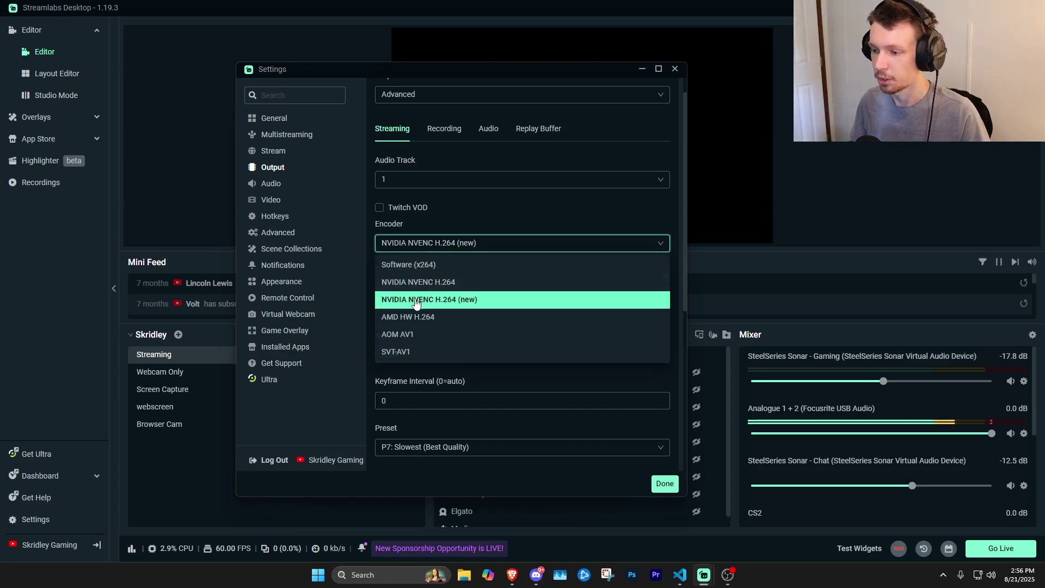
left_click(416, 300)
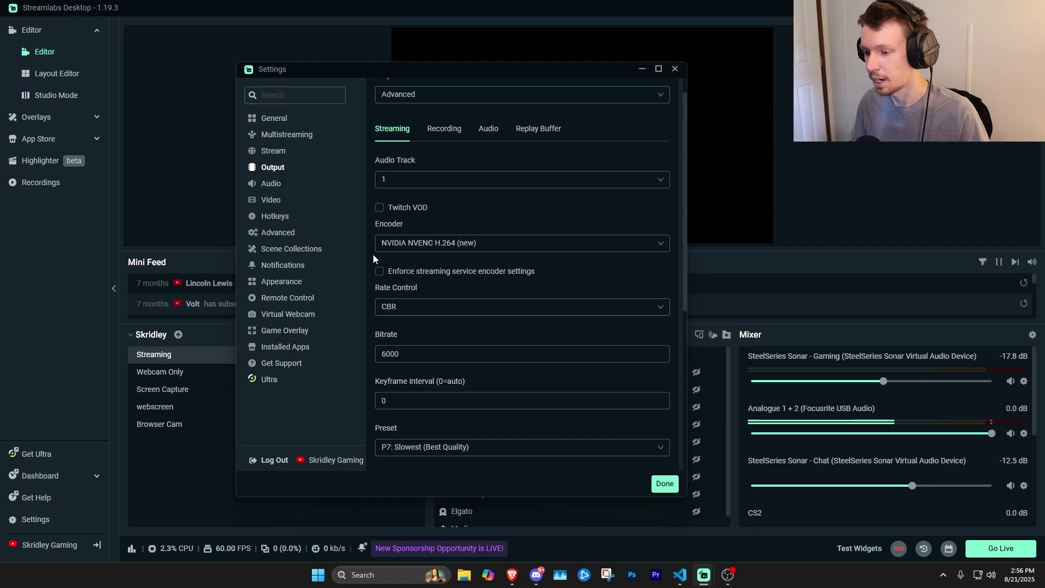
left_click(392, 246)
left_click(406, 300)
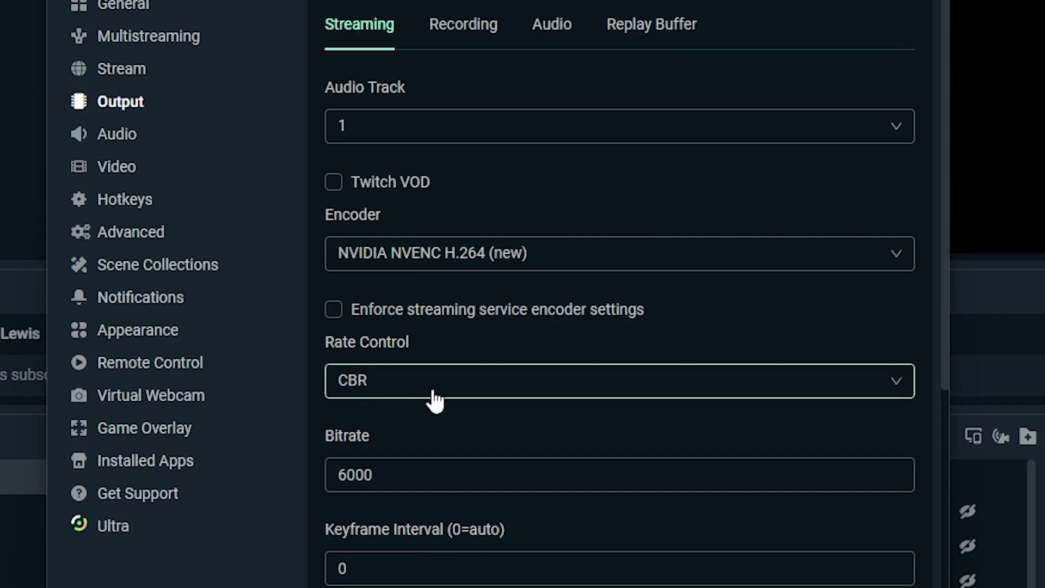
Keep the rate control set to CBR
left_click(428, 310)
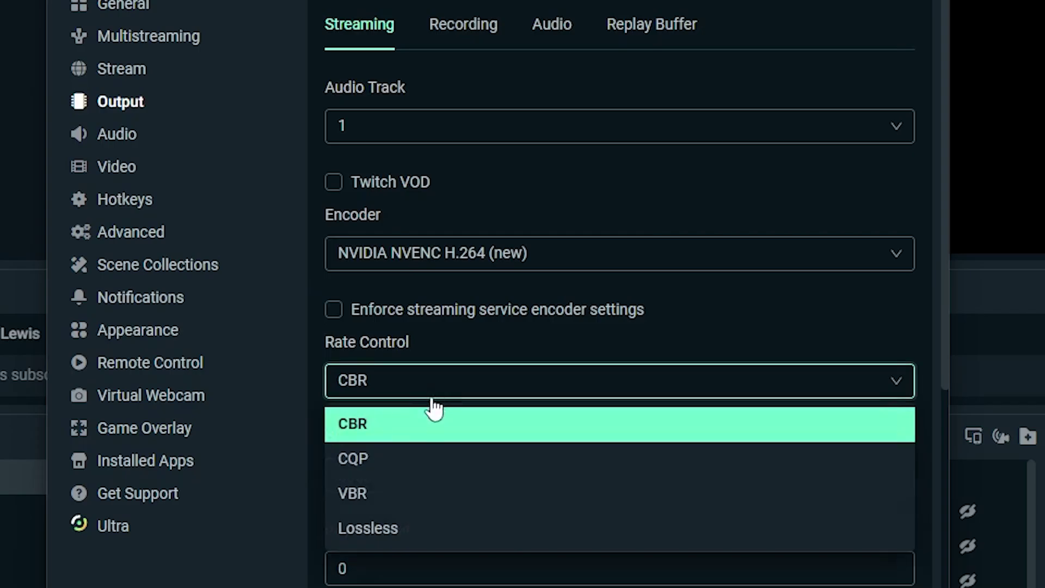
left_click(362, 434)
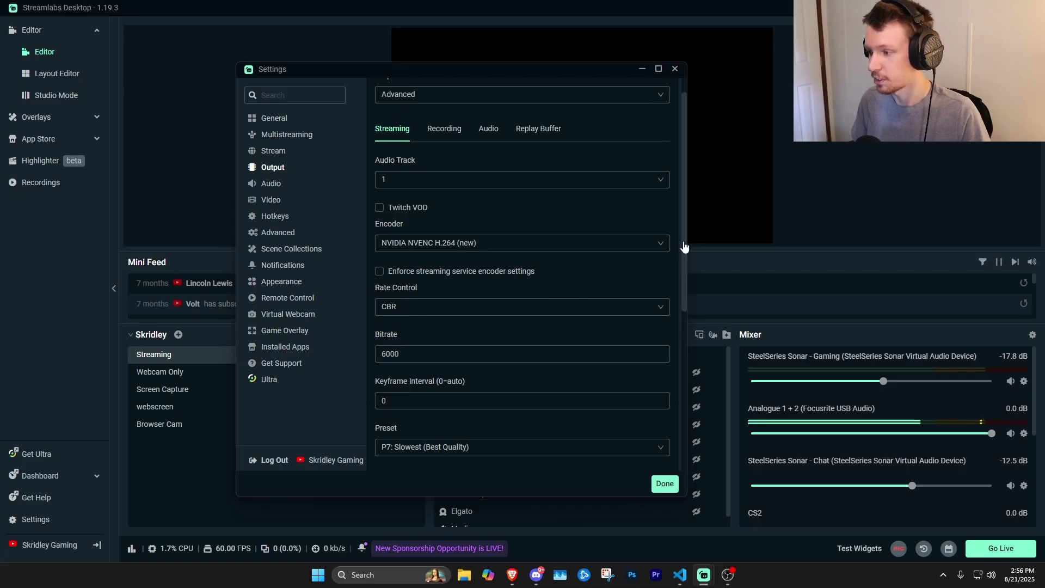
scroll(942, 261, "down", 1)
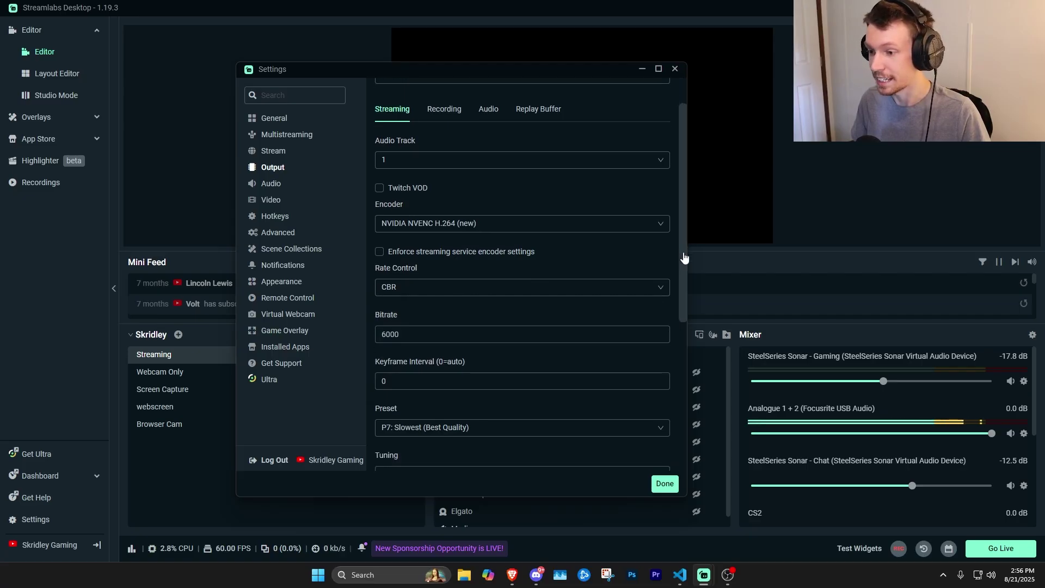
scroll(685, 258, "down", 3)
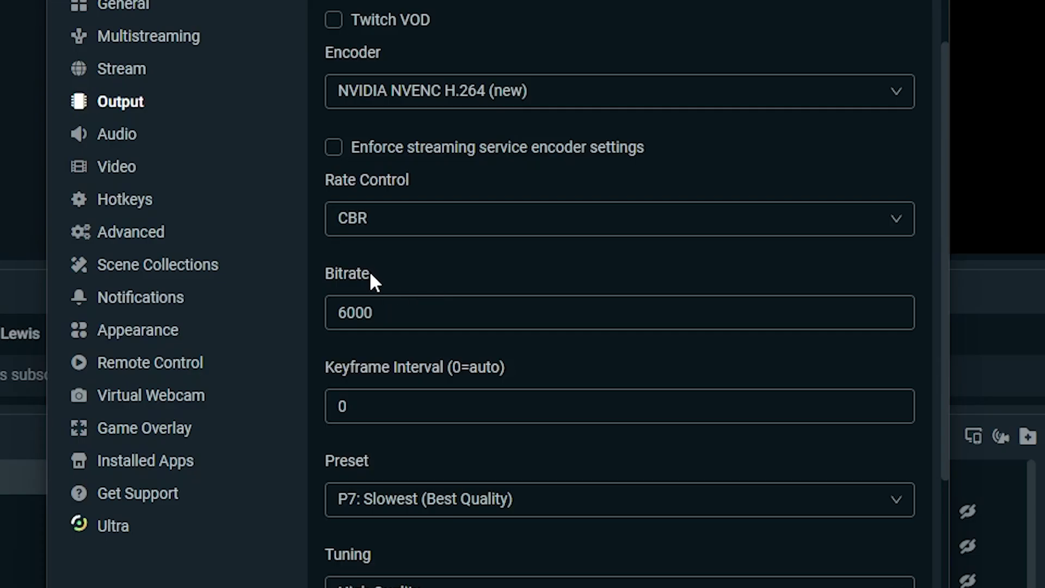
Leave the bitrate at 6000 and set the keyframe interval to 0
left_click(405, 274)
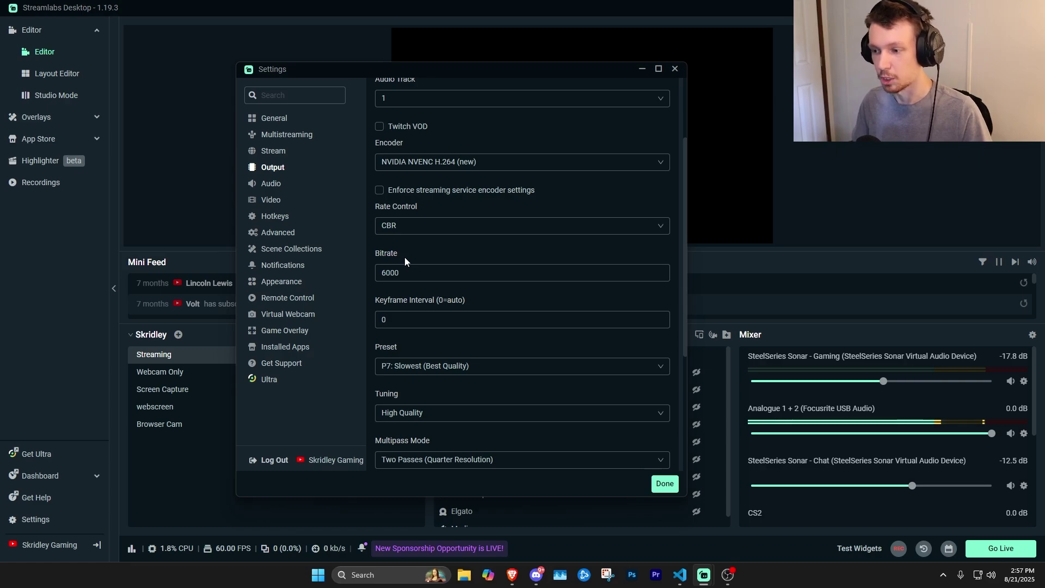
left_click(405, 273)
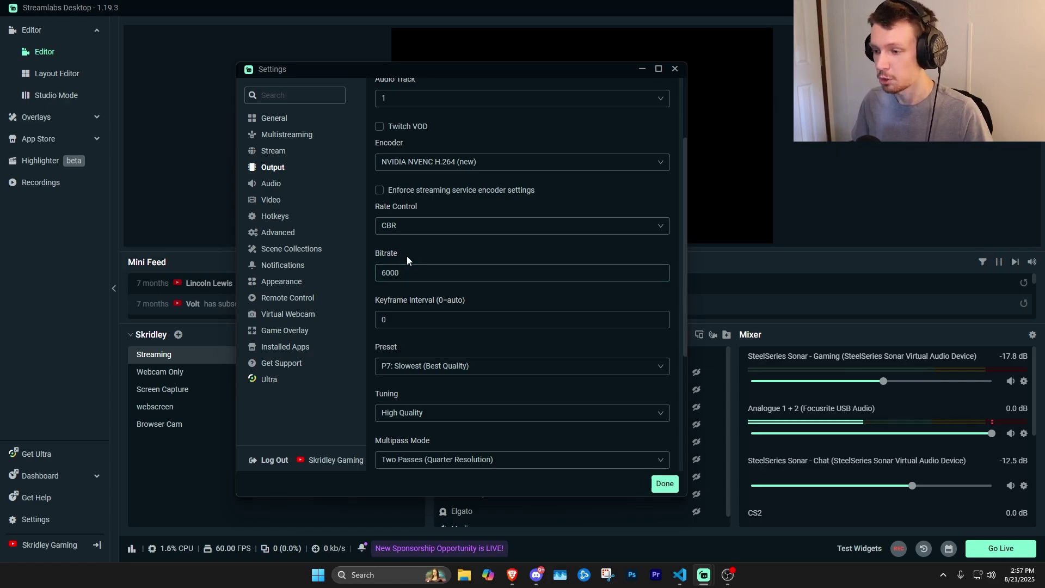
double_click(406, 274)
left_click(410, 253)
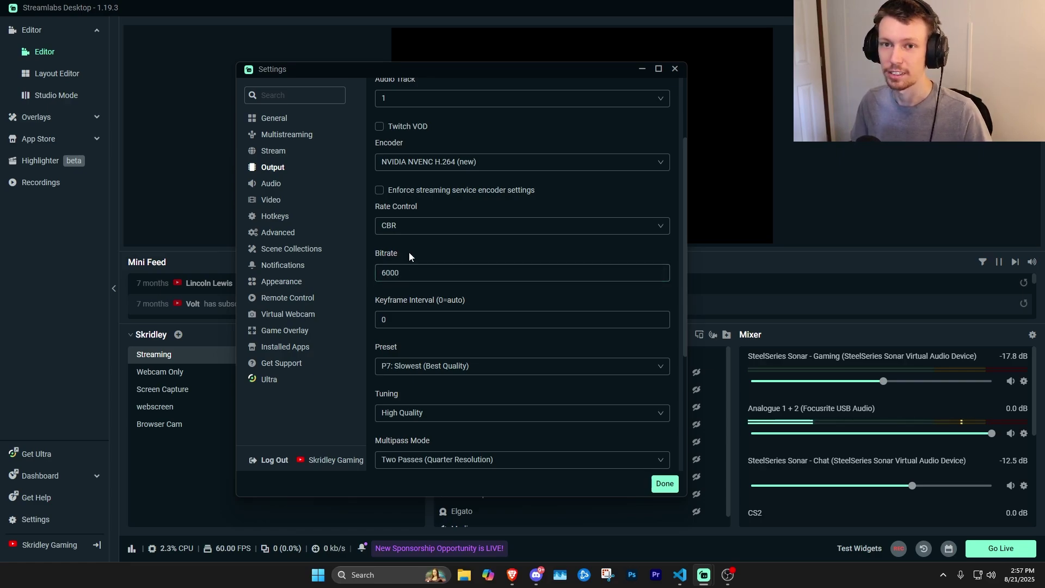
left_click_drag(684, 276, 687, 288)
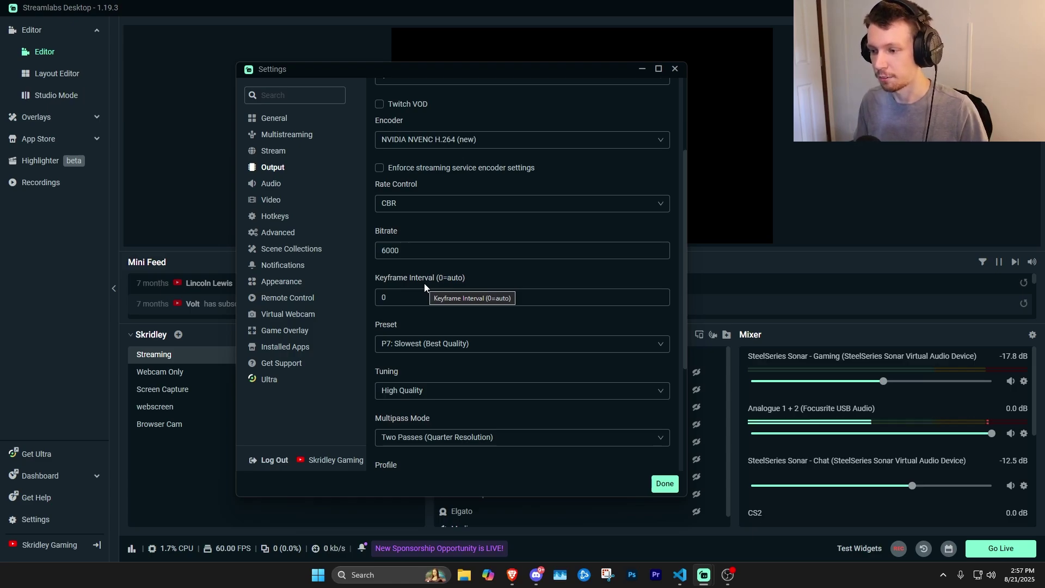
left_click(411, 298)
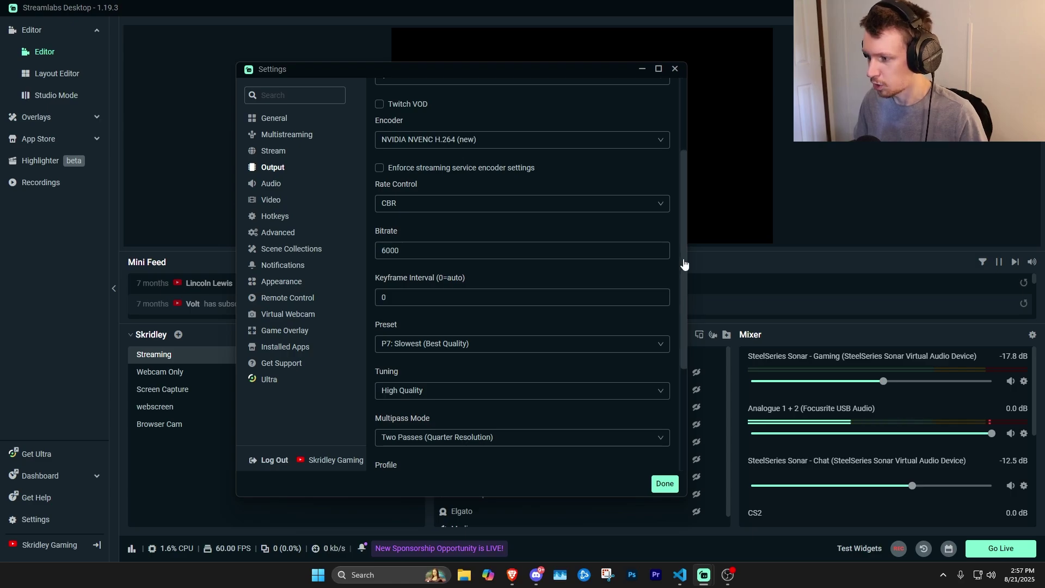
left_click_drag(684, 264, 686, 299)
left_click(479, 334)
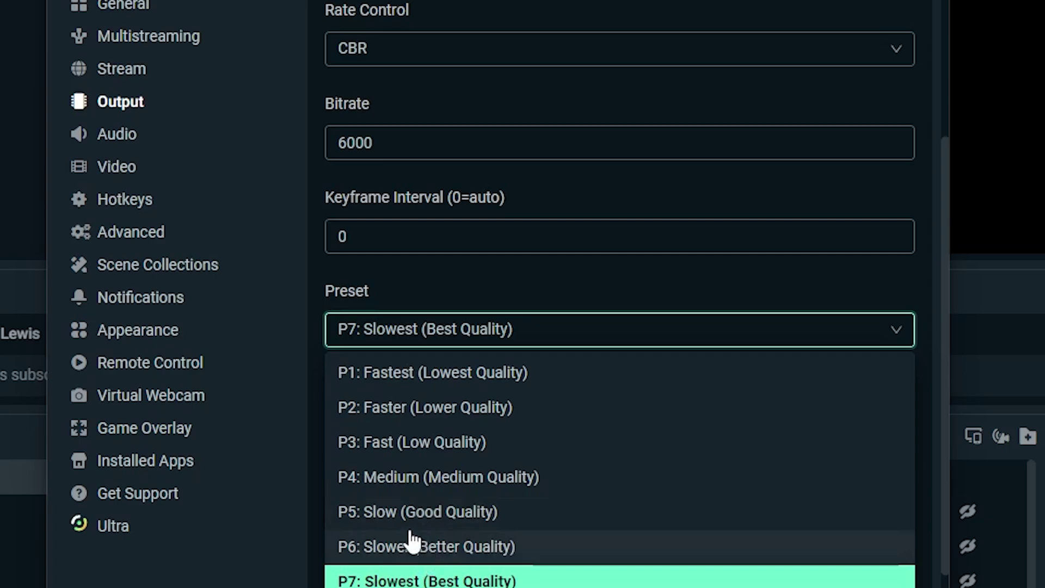
left_click(416, 549)
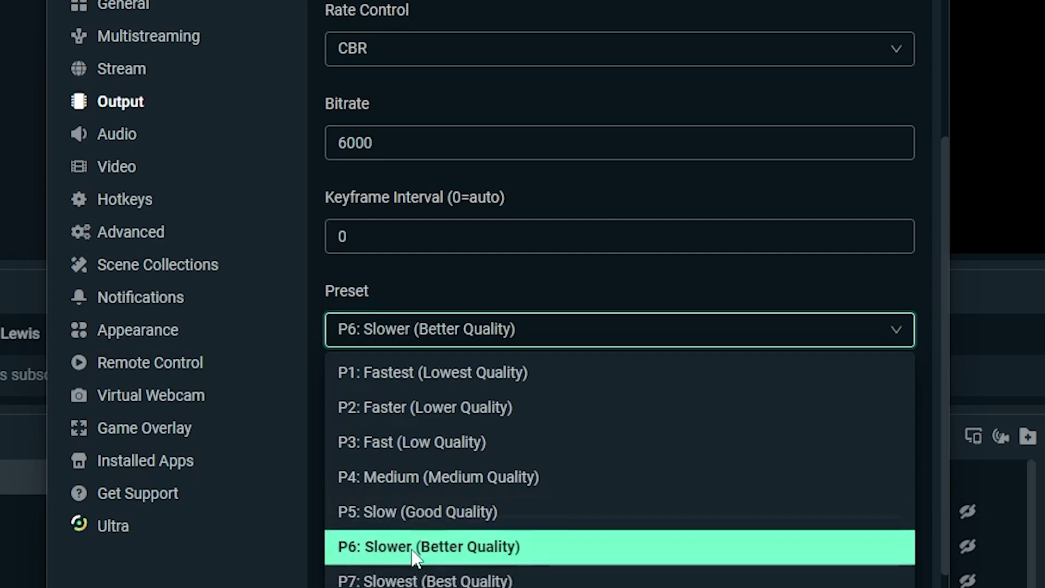
left_click(526, 344)
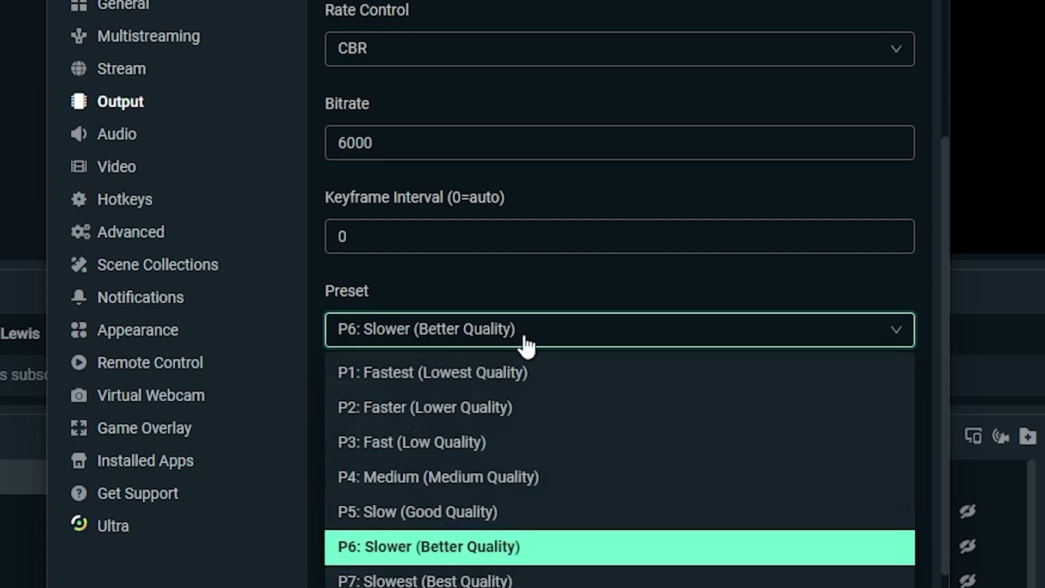
left_click(415, 582)
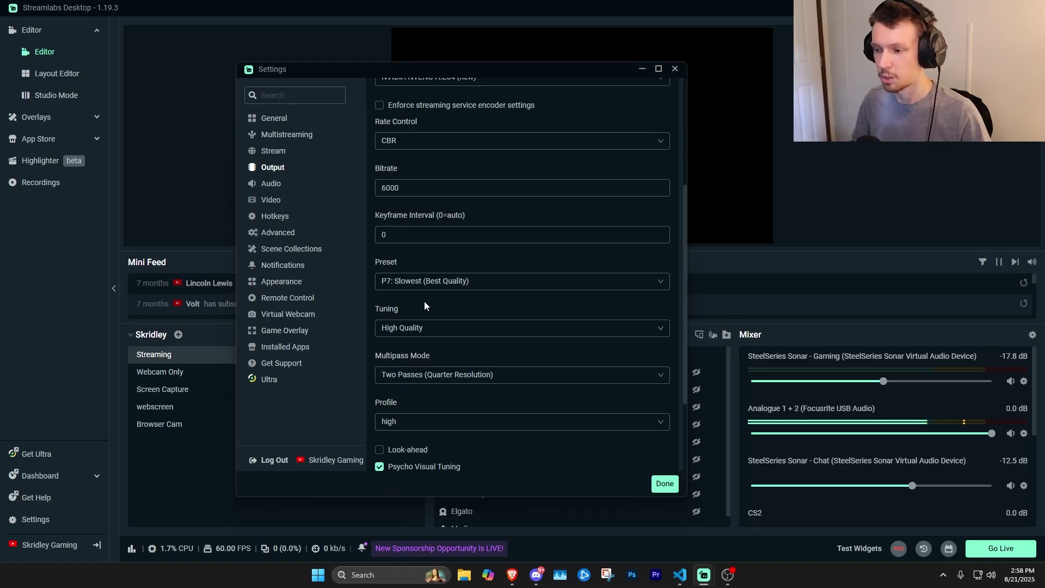
left_click(424, 280)
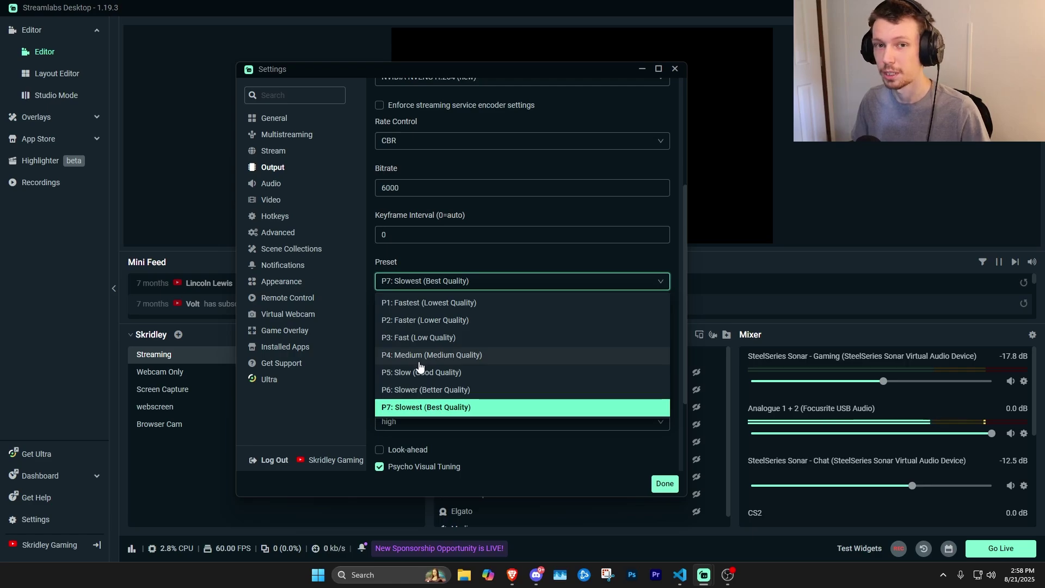
scroll(441, 256, "down", 1)
left_click(433, 253)
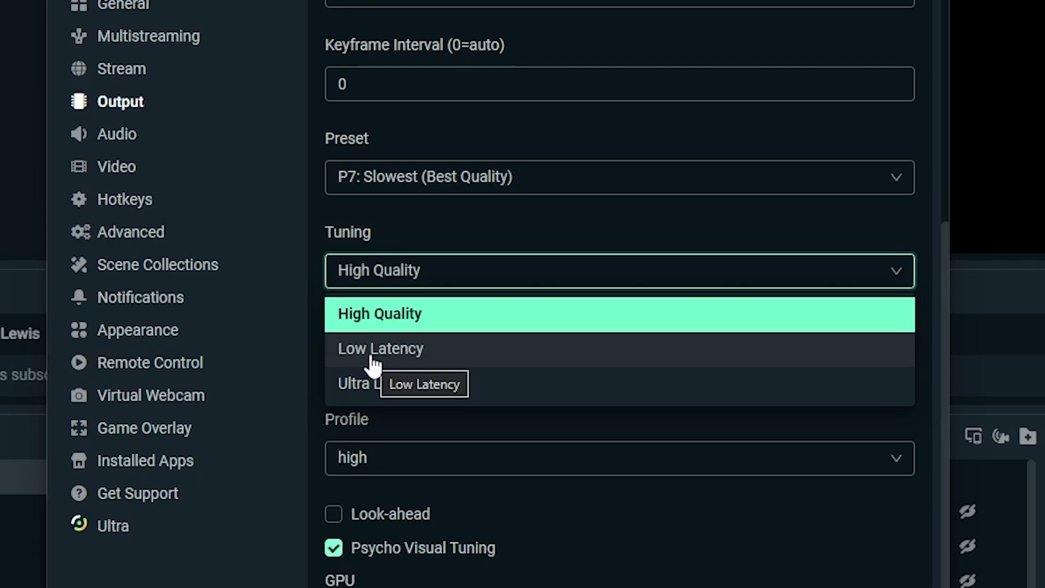
left_click(377, 314)
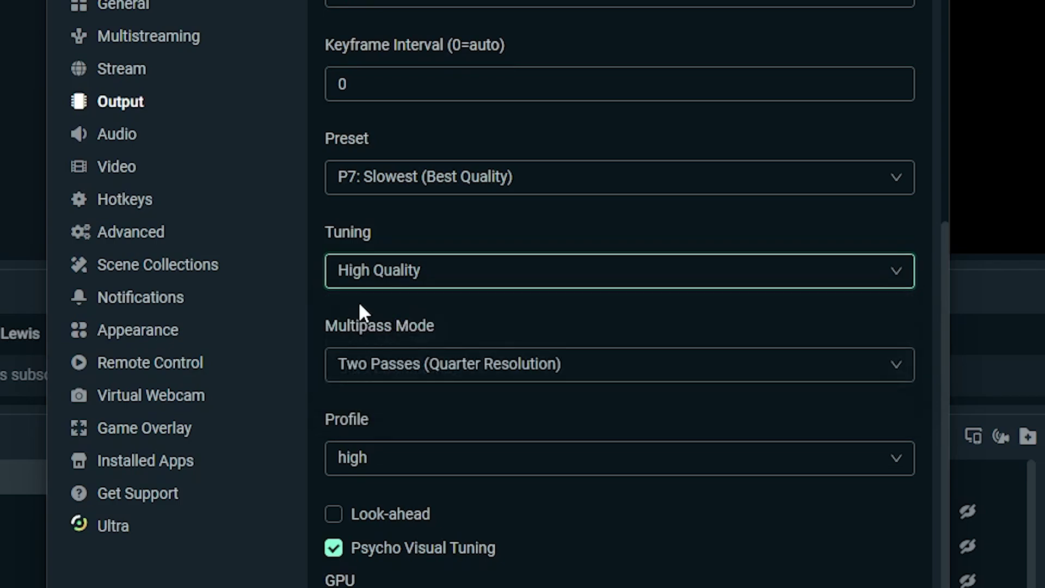
left_click(397, 371)
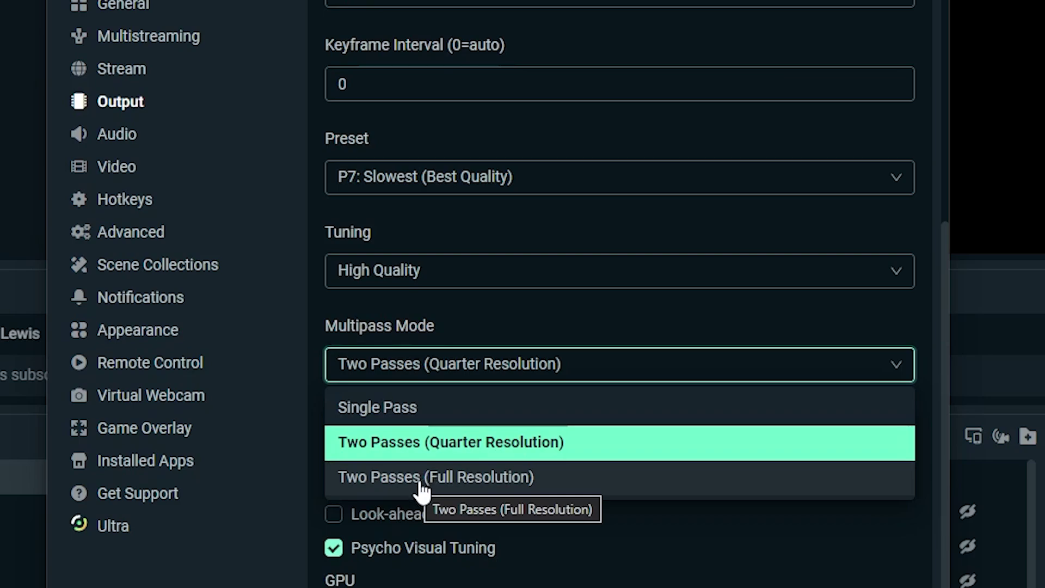
left_click(404, 456)
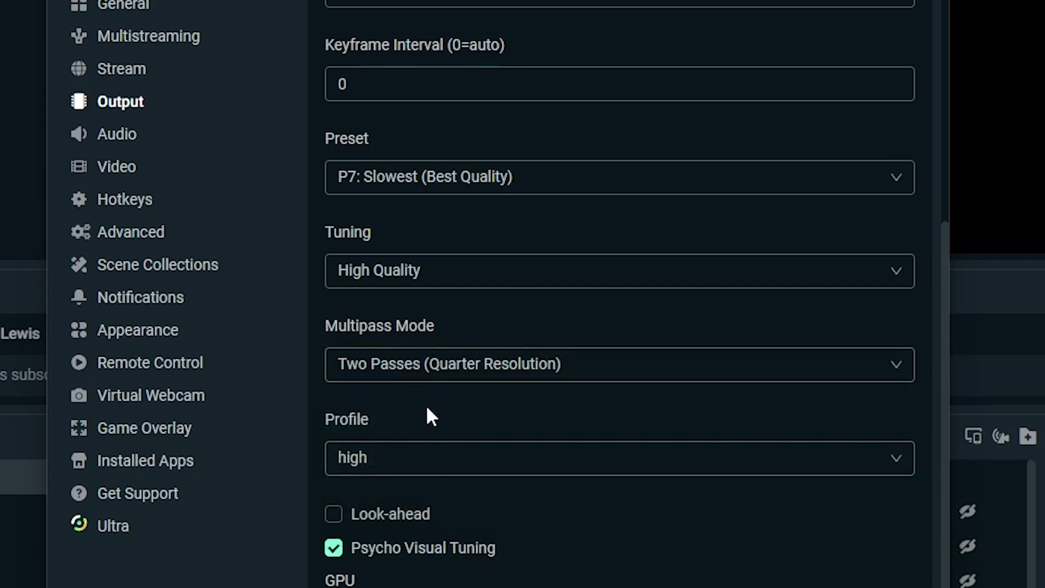
left_click(416, 461)
left_click(381, 500)
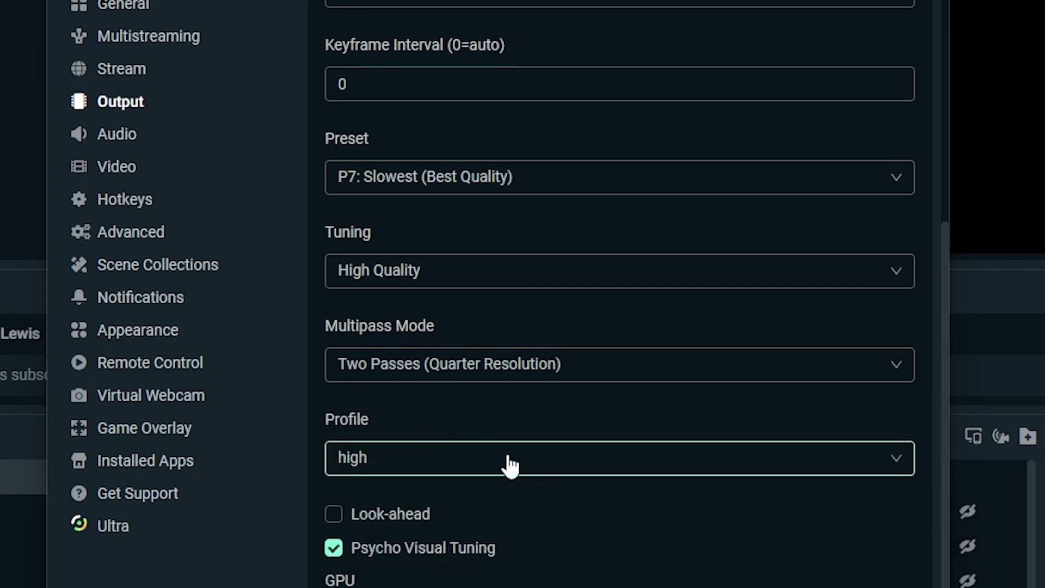
scroll(560, 487, "down", 2)
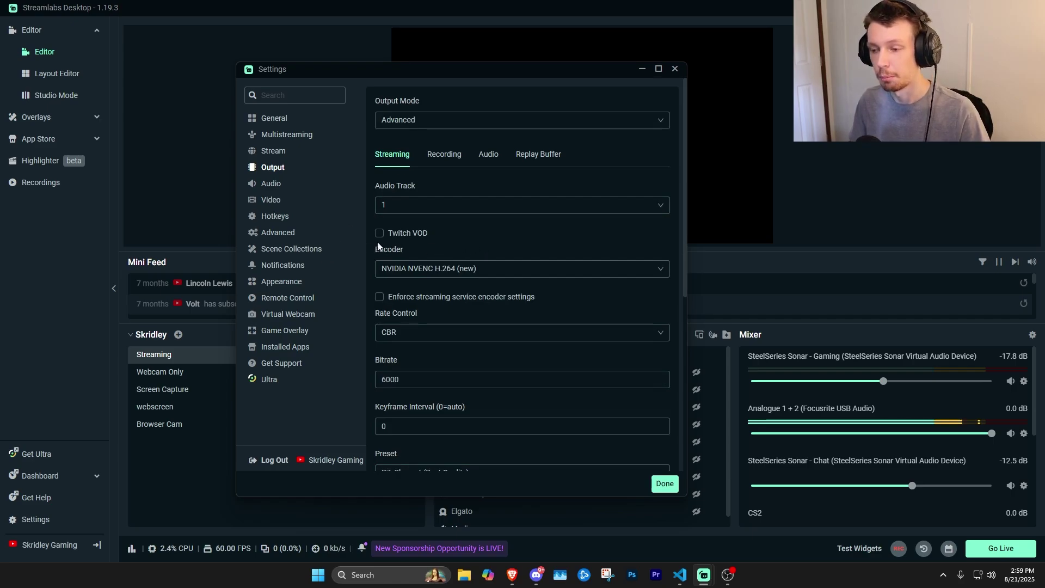
Check the Advanced network options: dynamic bitrate and new networking code on. Then close Settings
left_click(276, 234)
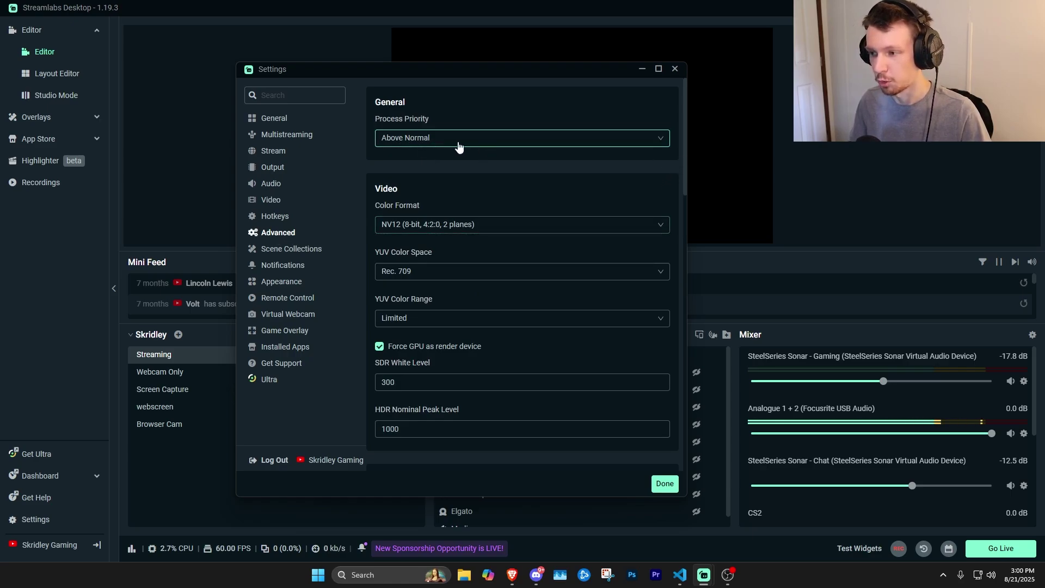
left_click_drag(683, 153, 687, 415)
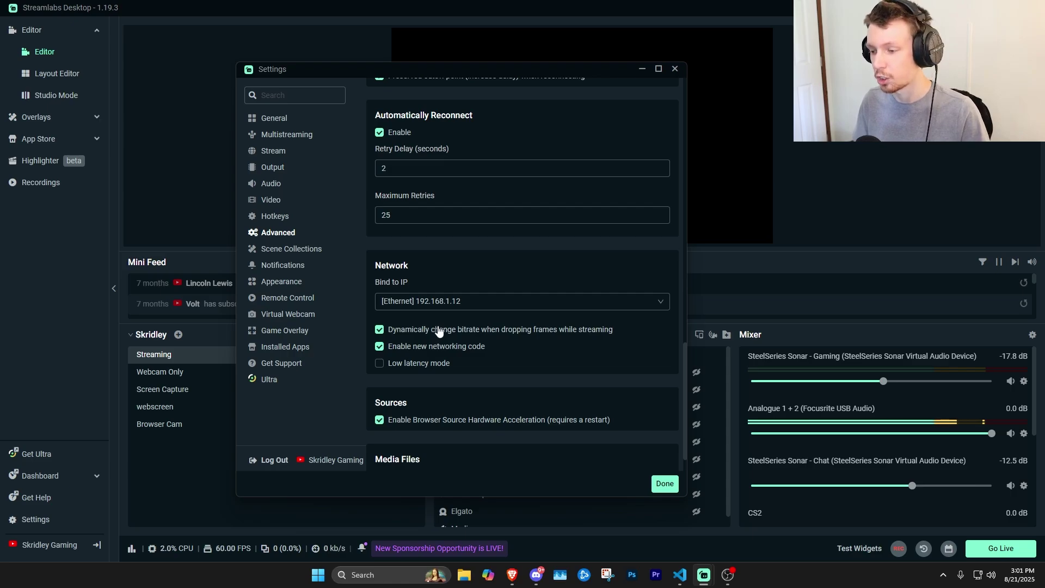
key("Escape")
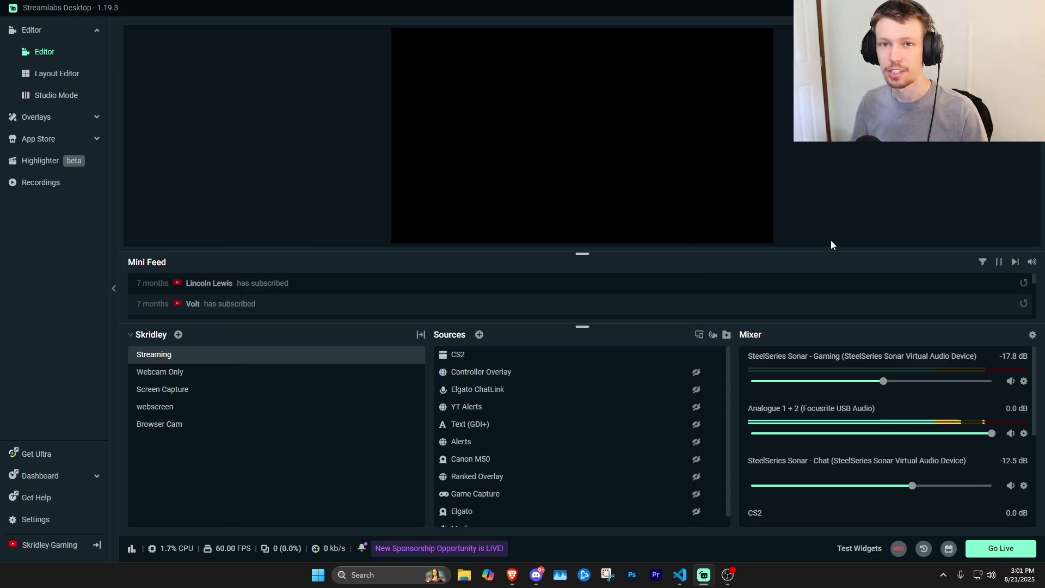